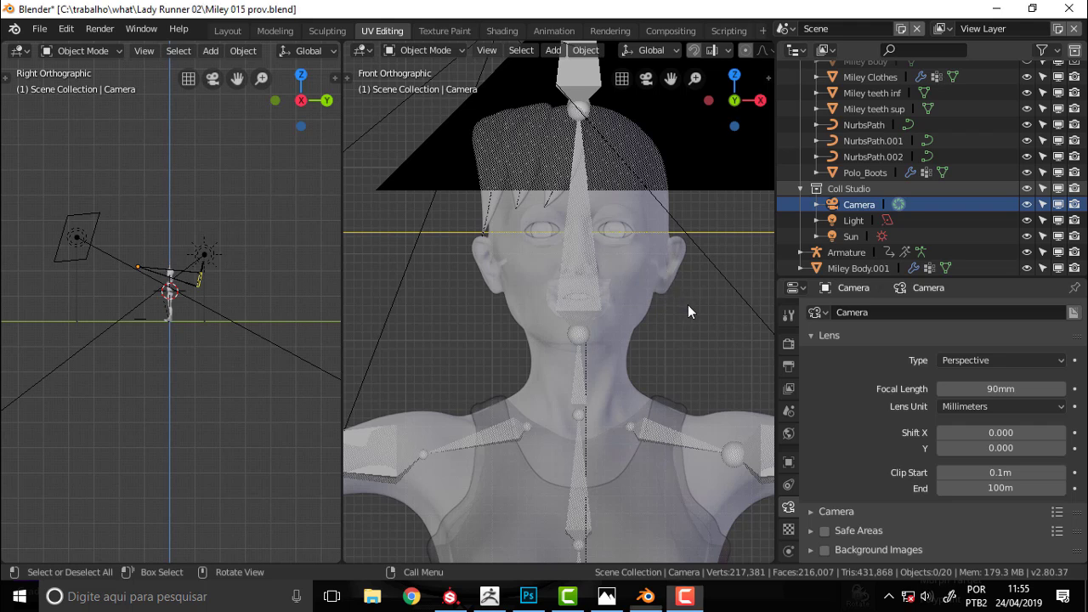
# - Switch the front viewport to Rendered shading and zoom in on the character's face
pyautogui.press('z')
pyautogui.click(773, 246)
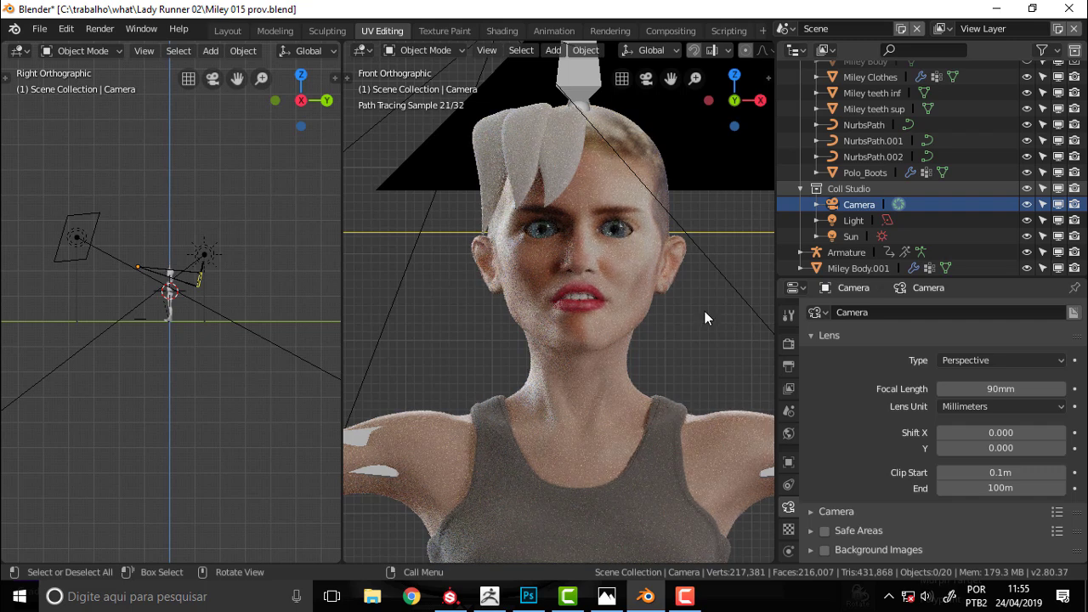
pyautogui.scroll(2, 704, 274)
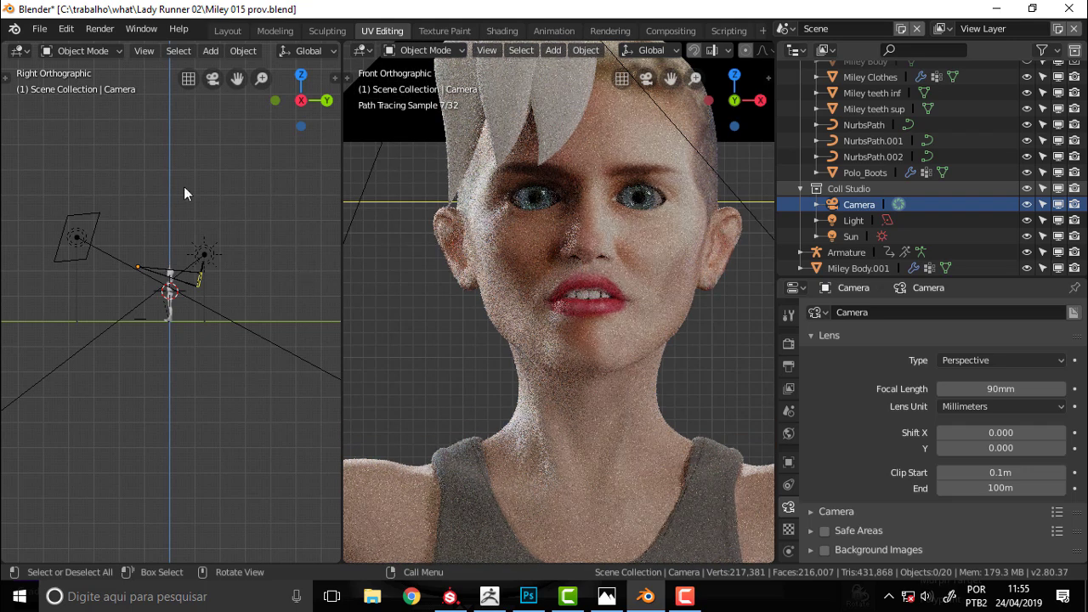
# - Turn the left pane into a Shader Editor showing the left eye lens's glass material
pyautogui.click(19, 51)
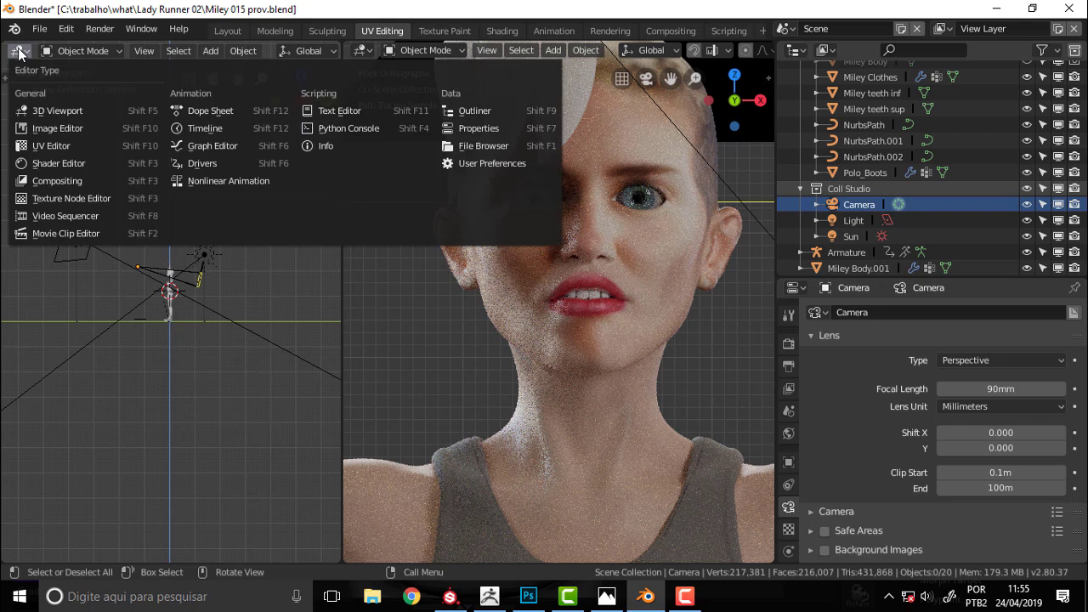
pyautogui.click(58, 164)
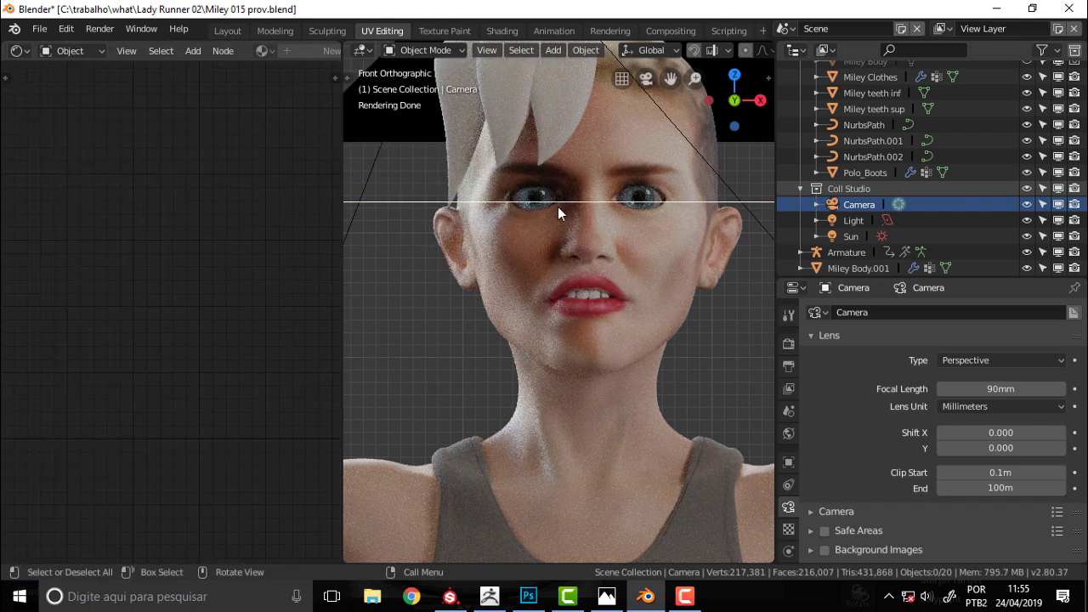
pyautogui.click(649, 198)
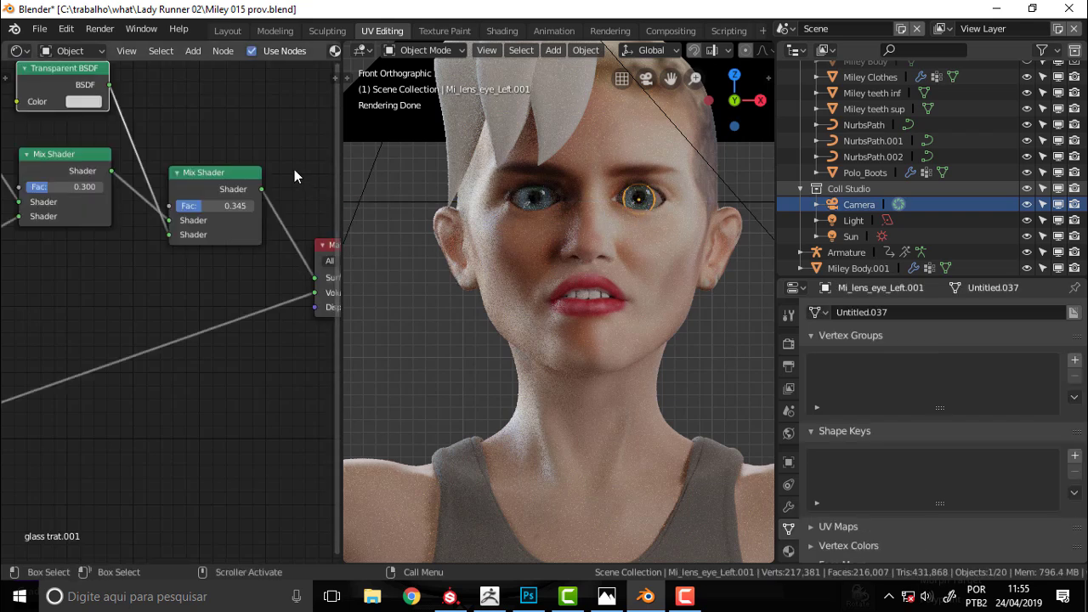
# - Delete the second Mix Shader and the old Transparent BSDF from the glass trat.001 graph
pyautogui.scroll(-4, 283, 175)
pyautogui.scroll(3, 228, 178)
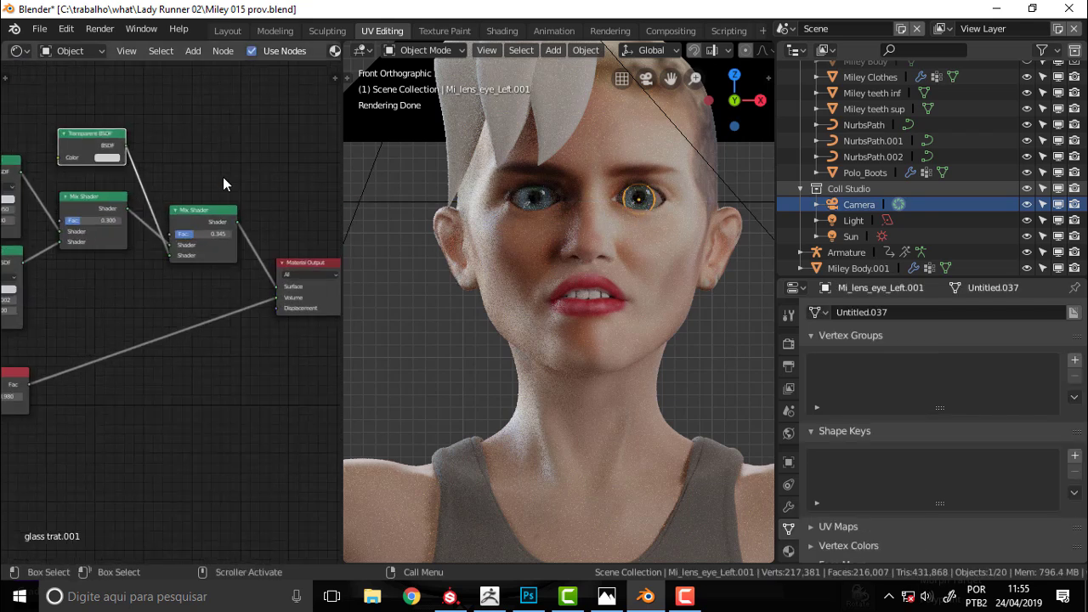
pyautogui.moveTo(223, 178); pyautogui.dragTo(221, 159, button='middle')
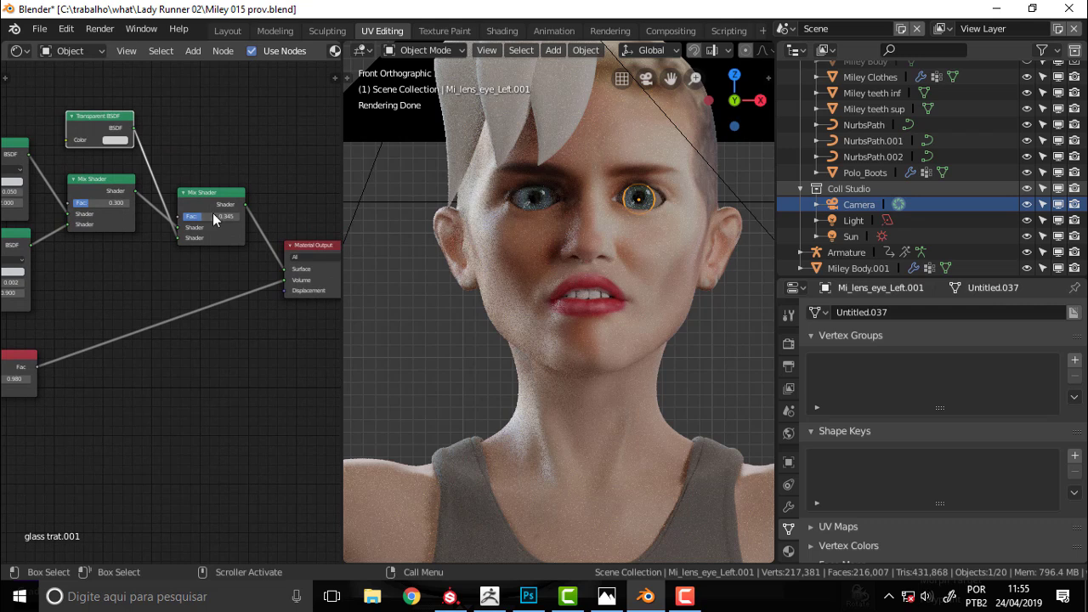
pyautogui.click(207, 192)
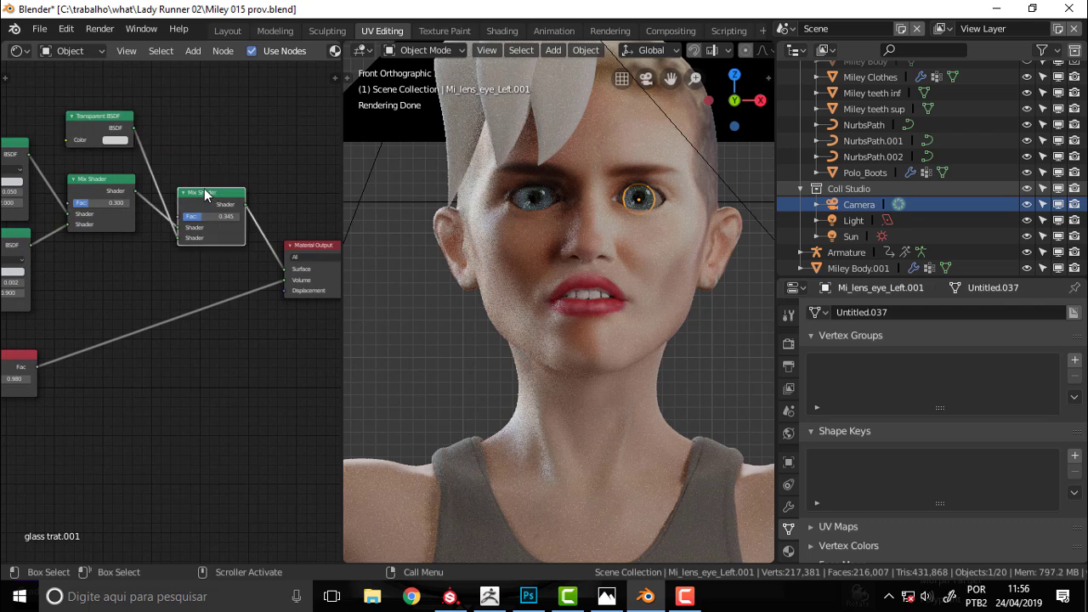
pyautogui.press('Delete')
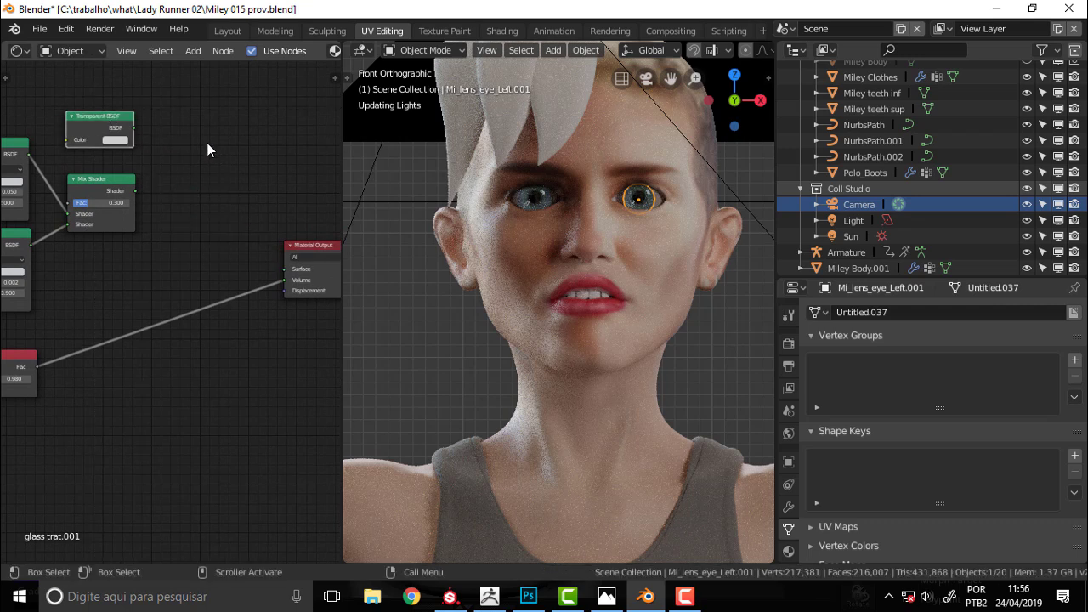
pyautogui.press('Delete')
# - Link the remaining Mix Shader directly to the Material Output Surface input
pyautogui.moveTo(134, 190); pyautogui.dragTo(281, 267)
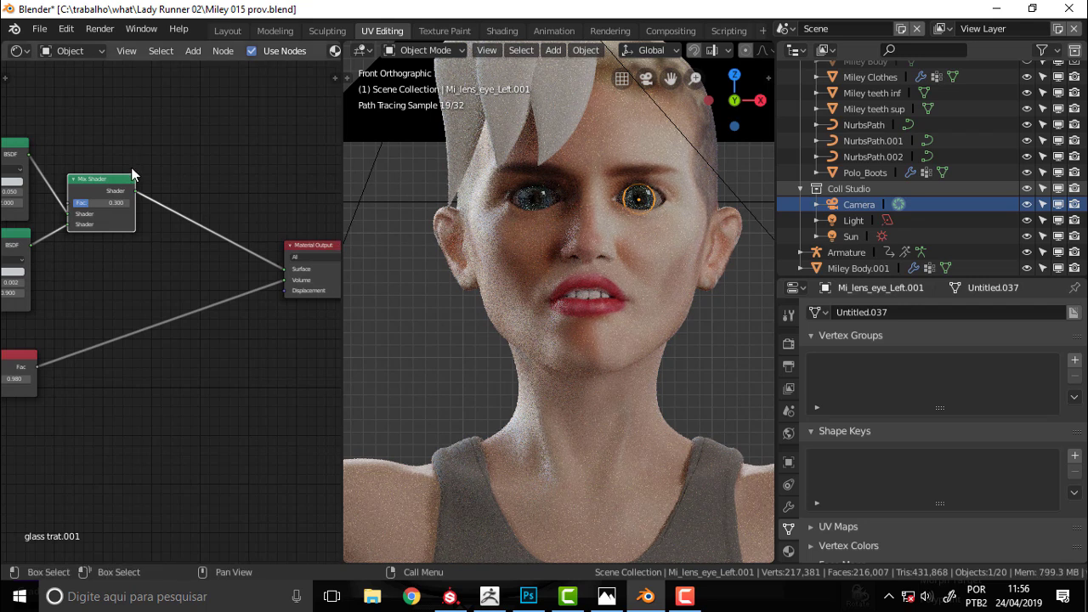
pyautogui.scroll(-2, 166, 238)
pyautogui.scroll(1, 139, 253)
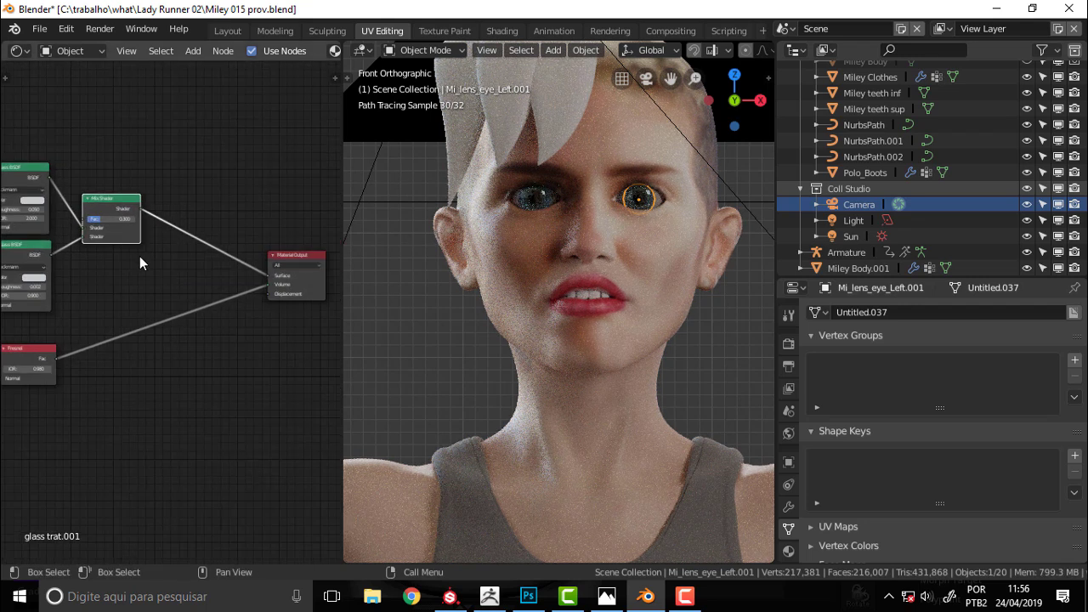
pyautogui.scroll(1, 139, 256)
pyautogui.moveTo(134, 257)
pyautogui.mouseDown(button='middle')
pyautogui.moveTo(328, 255)
pyautogui.moveTo(113, 272)
pyautogui.moveTo(130, 262)
pyautogui.mouseUp(button='middle')
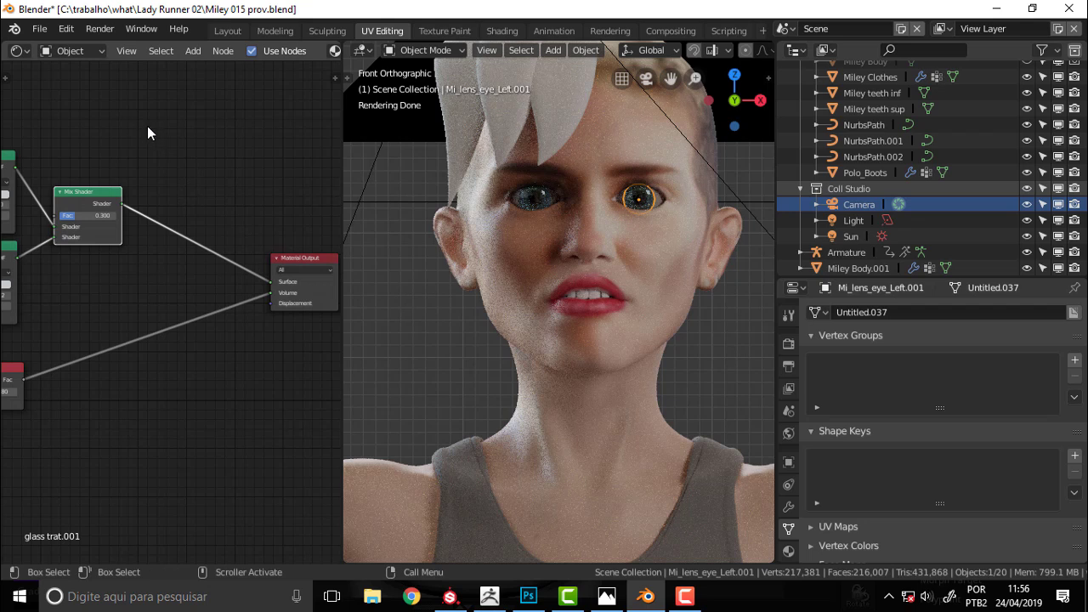
# - Add a new Transparent BSDF node and place it above the other shader nodes
pyautogui.hotkey('shift', 'a')
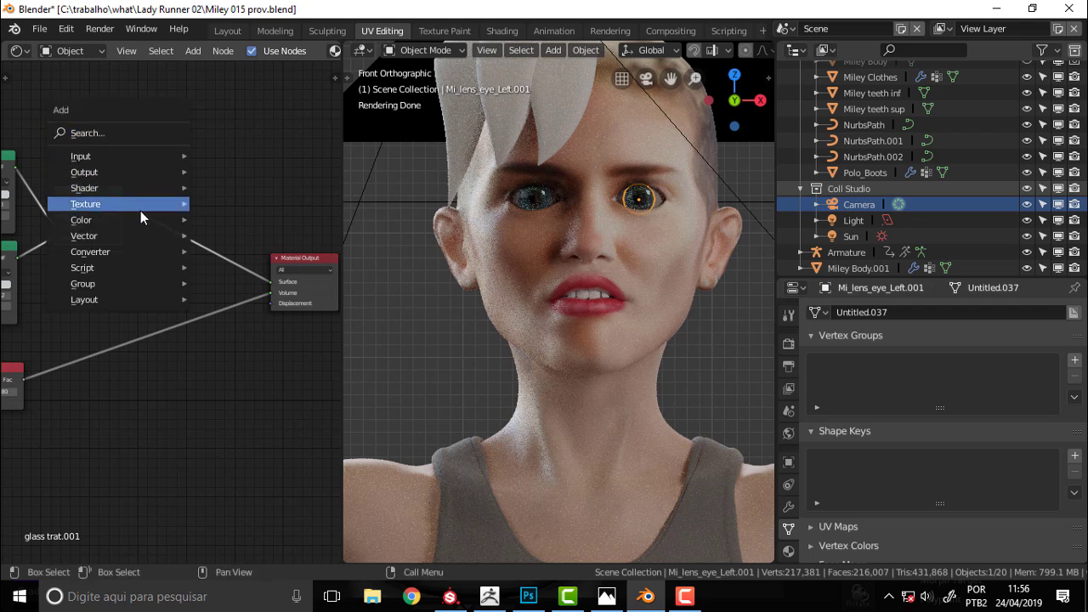
pyautogui.moveTo(84, 188)
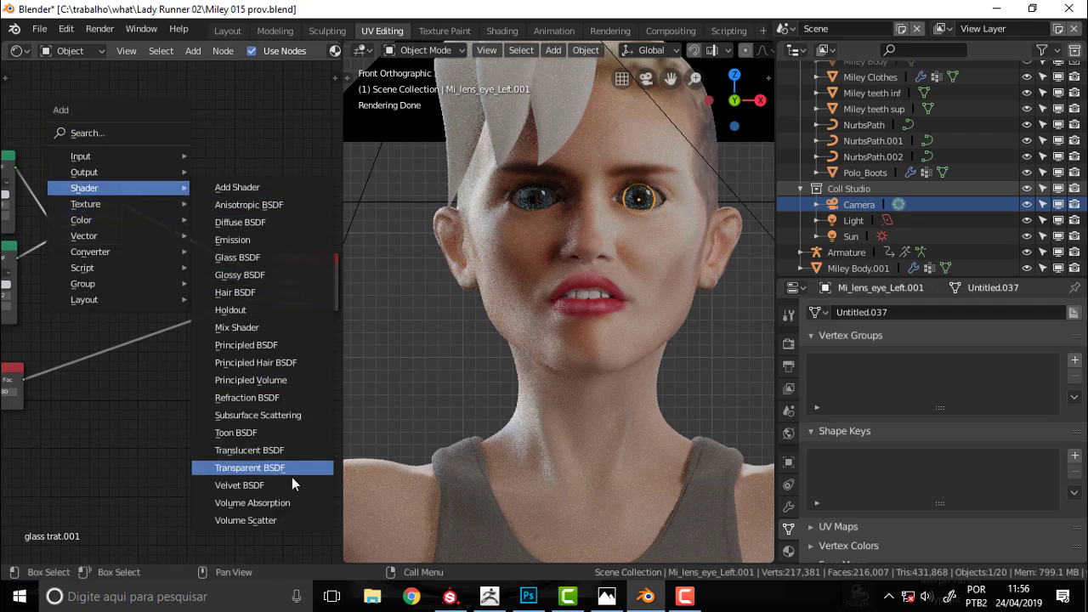
pyautogui.click(287, 467)
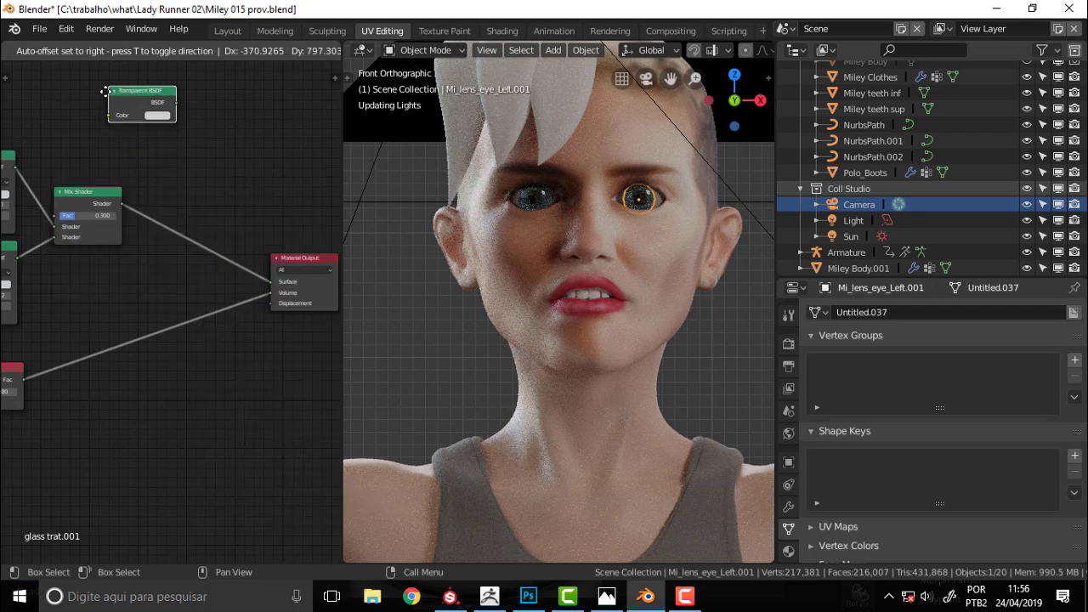
pyautogui.click(122, 129)
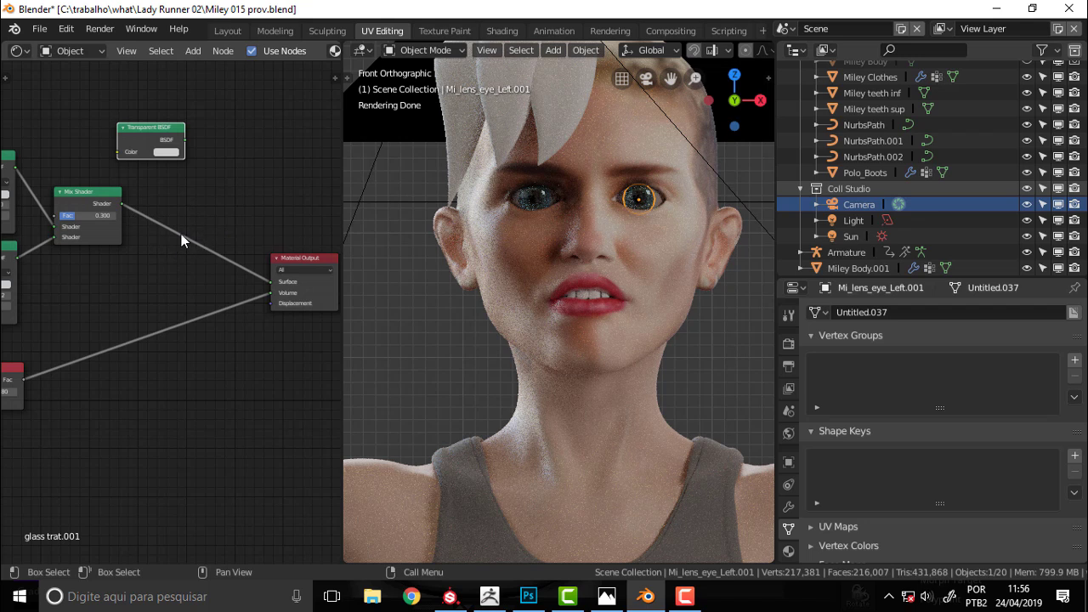
# - Insert a new Mix Shader before Material Output and wire the Transparent BSDF into it
pyautogui.hotkey('shift', 'a')
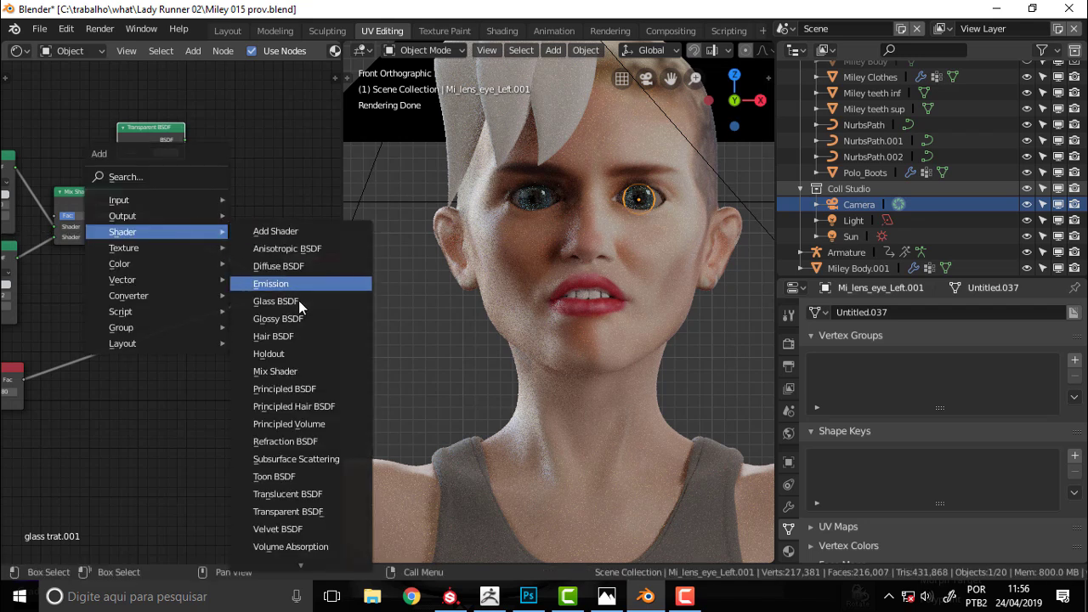
pyautogui.click(296, 371)
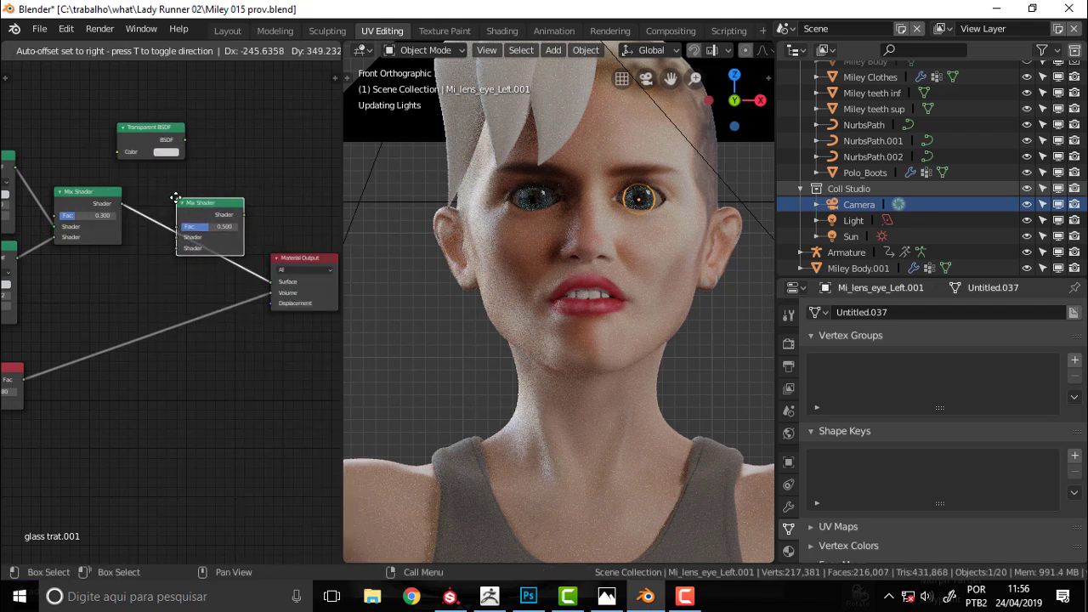
pyautogui.click(165, 191)
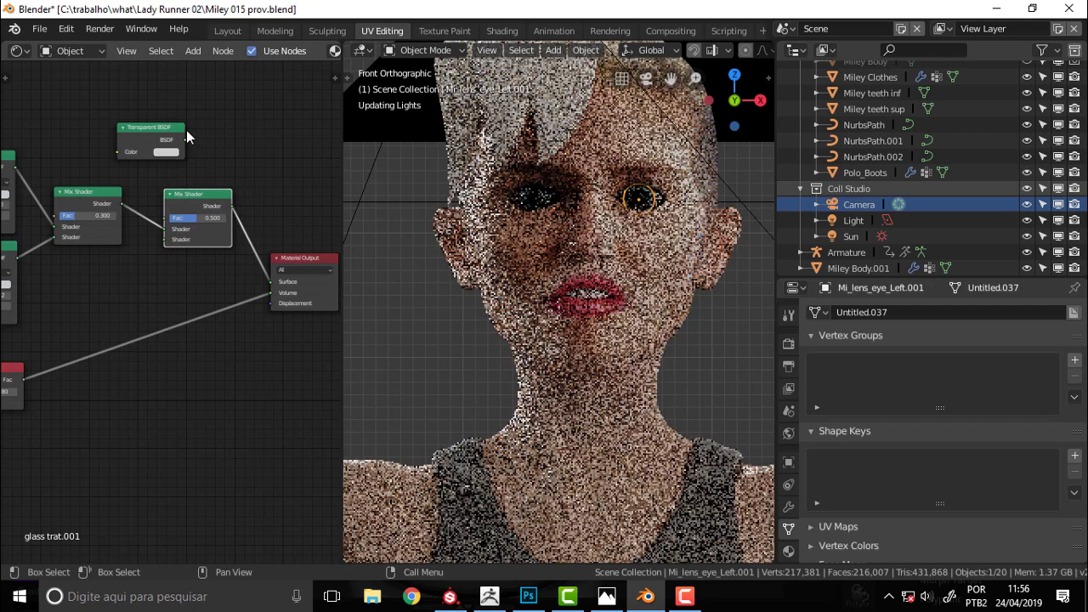
pyautogui.moveTo(172, 140)
pyautogui.mouseDown()
pyautogui.moveTo(127, 284)
pyautogui.moveTo(166, 237)
pyautogui.mouseUp()
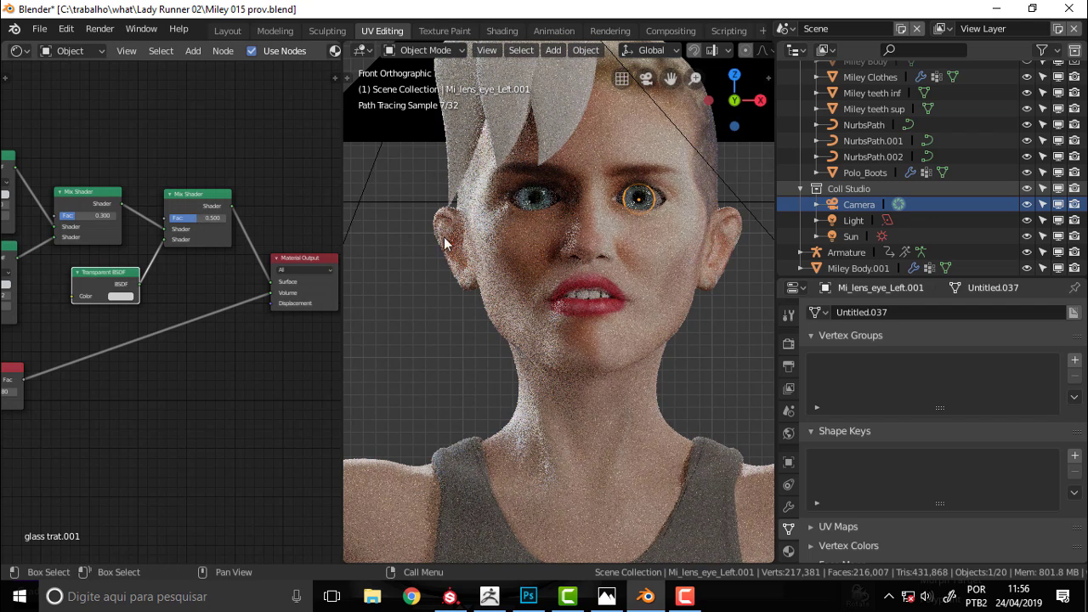
# - Tune the new Mix Shader's factor, settling at 0.345
pyautogui.moveTo(196, 221)
pyautogui.mouseDown()
pyautogui.moveTo(225, 221)
pyautogui.moveTo(213, 221)
pyautogui.mouseUp()
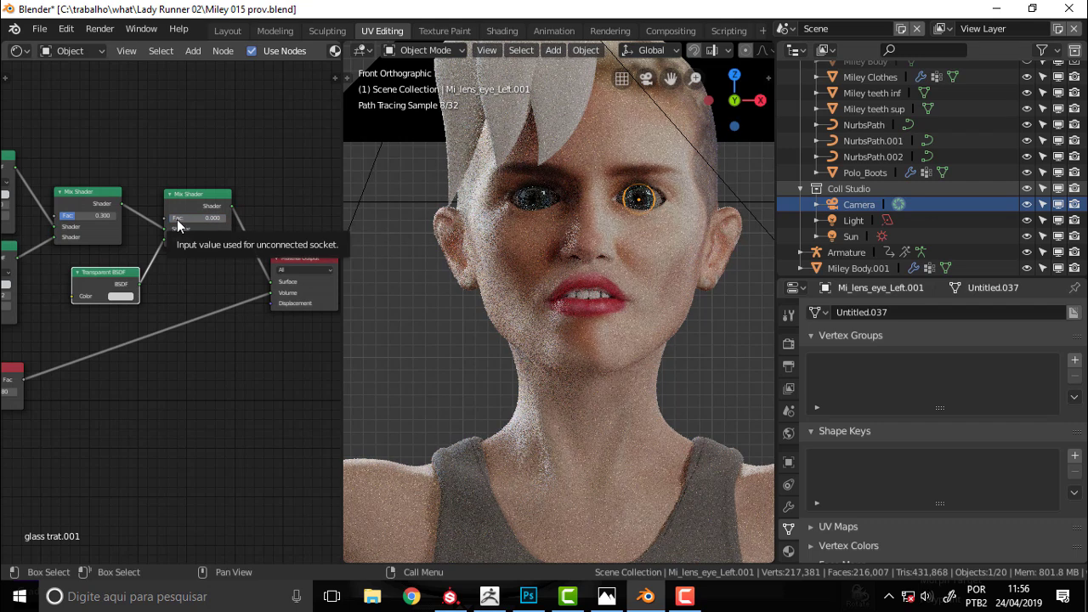
pyautogui.moveTo(180, 225); pyautogui.dragTo(205, 224)
pyautogui.click(204, 224)
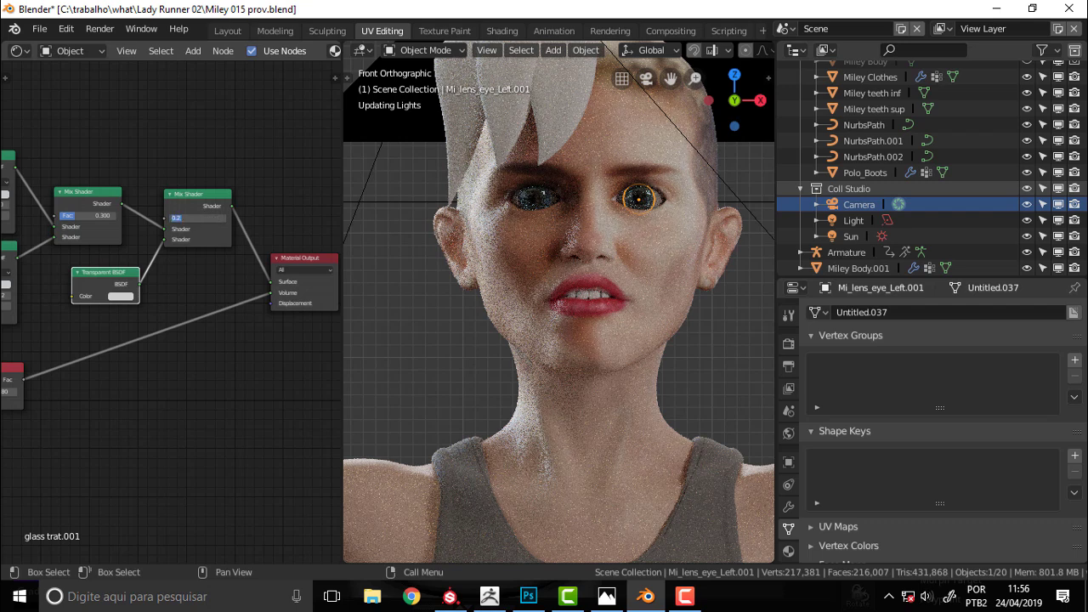
pyautogui.click(91, 211)
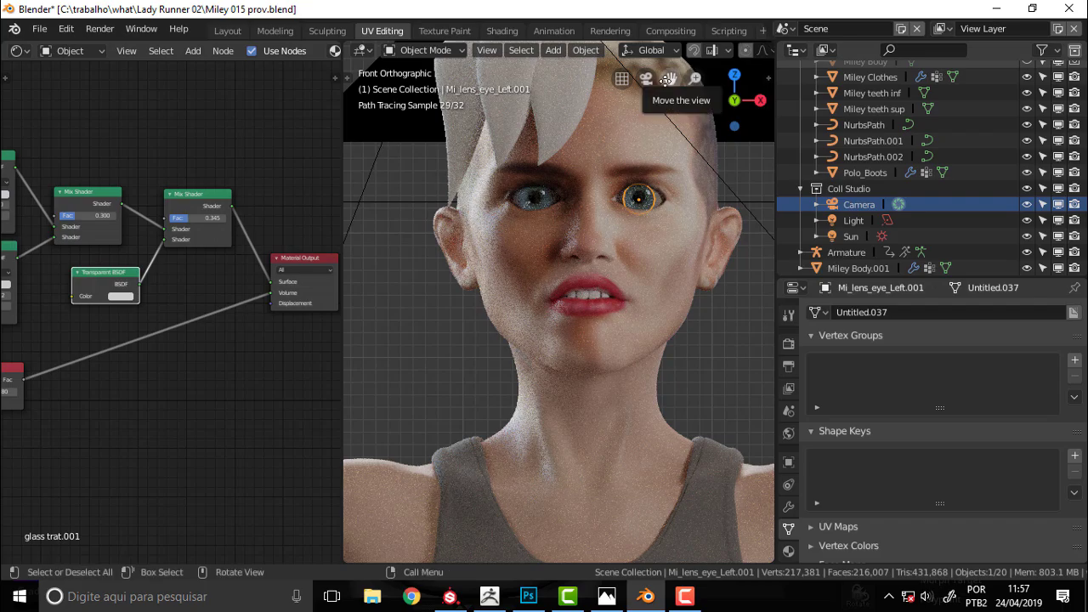
# - Zoom and pan the rendered viewport to check that the eyes look clear
pyautogui.scroll(-4, 669, 80)
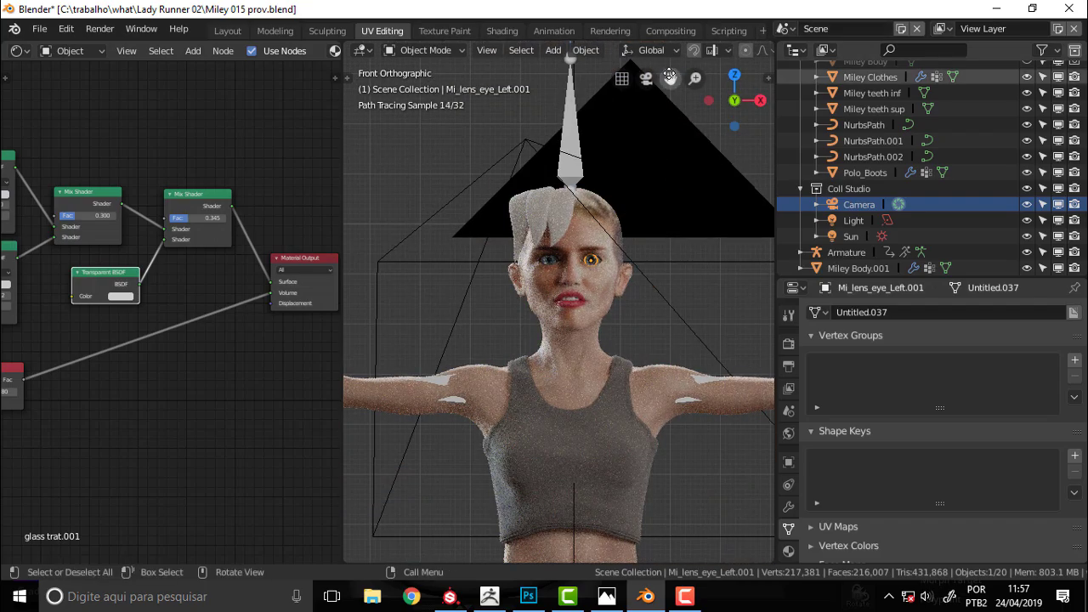
pyautogui.moveTo(669, 76)
pyautogui.mouseDown()
pyautogui.moveTo(671, 51)
pyautogui.moveTo(669, 78)
pyautogui.mouseUp()
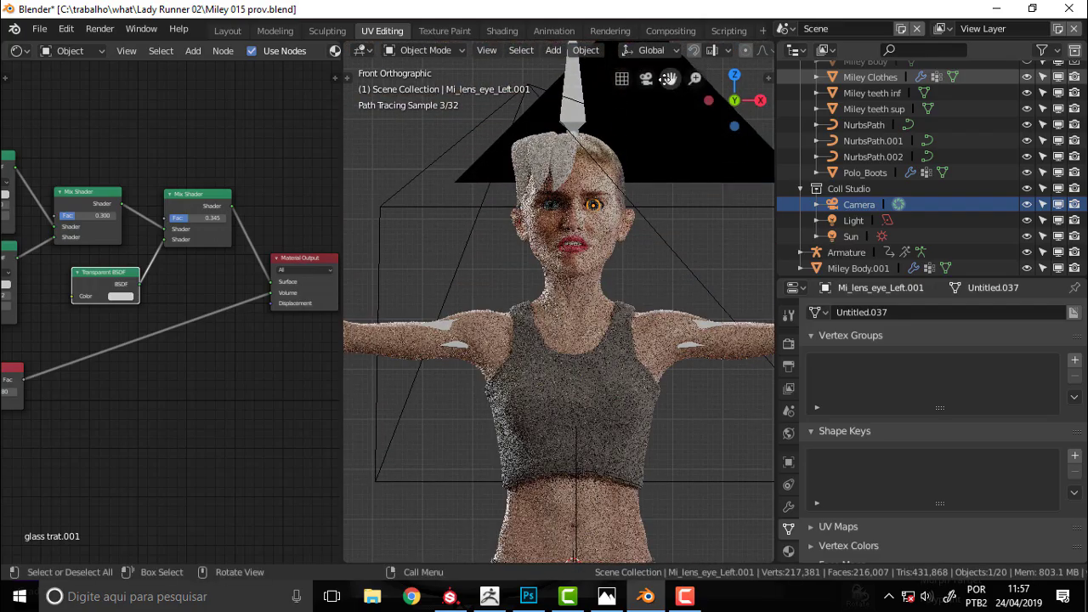
pyautogui.scroll(2, 681, 234)
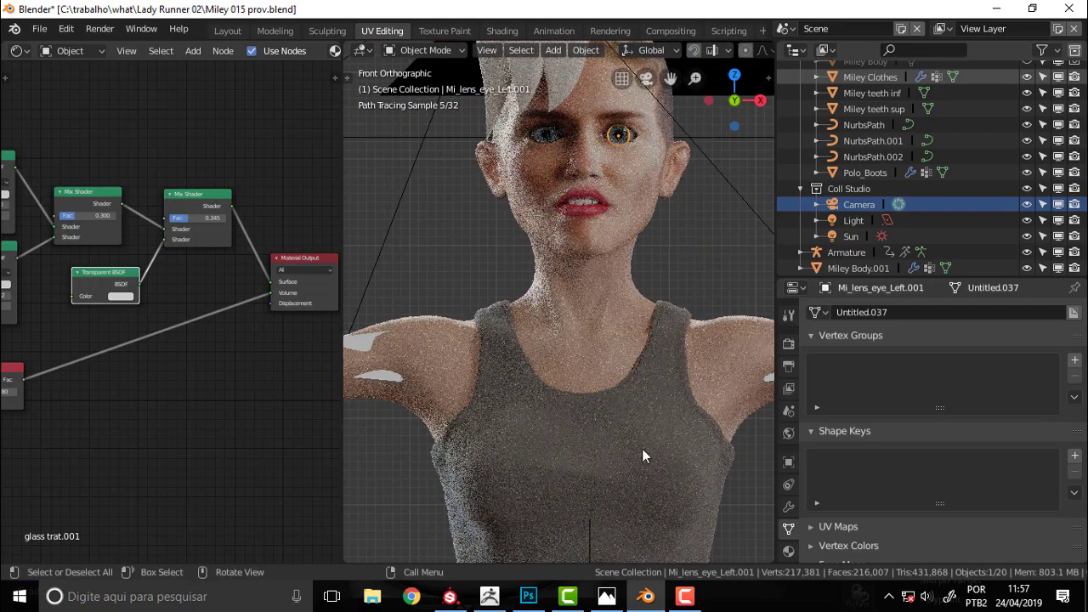
# - Export the skin miley.001 textures as 8-bit PNG with Dilation + Default background color padding
pyautogui.click(451, 597)
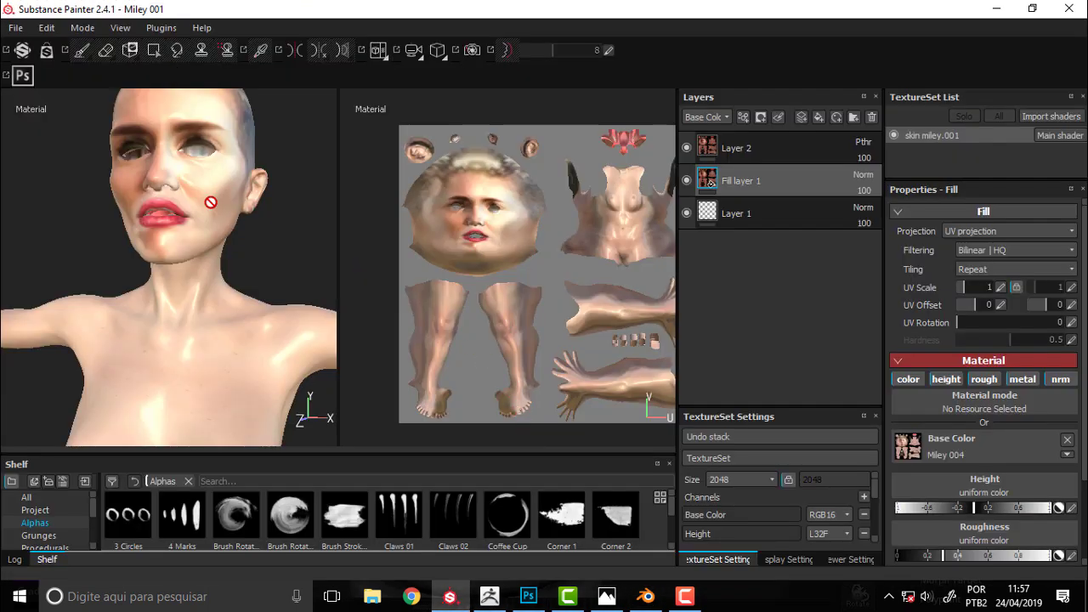
pyautogui.click(15, 27)
pyautogui.click(59, 245)
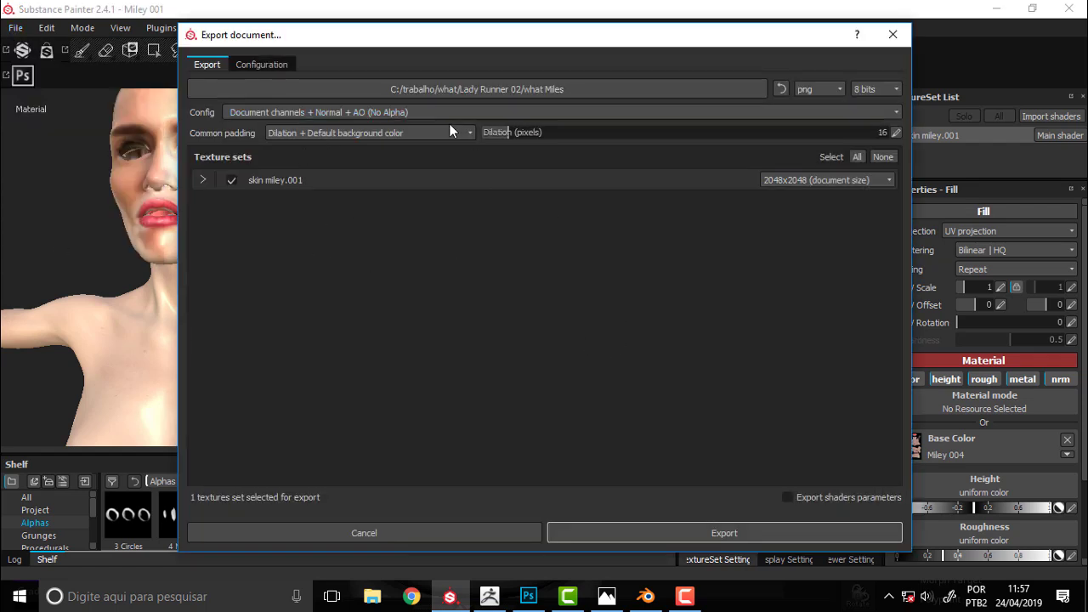
pyautogui.click(447, 131)
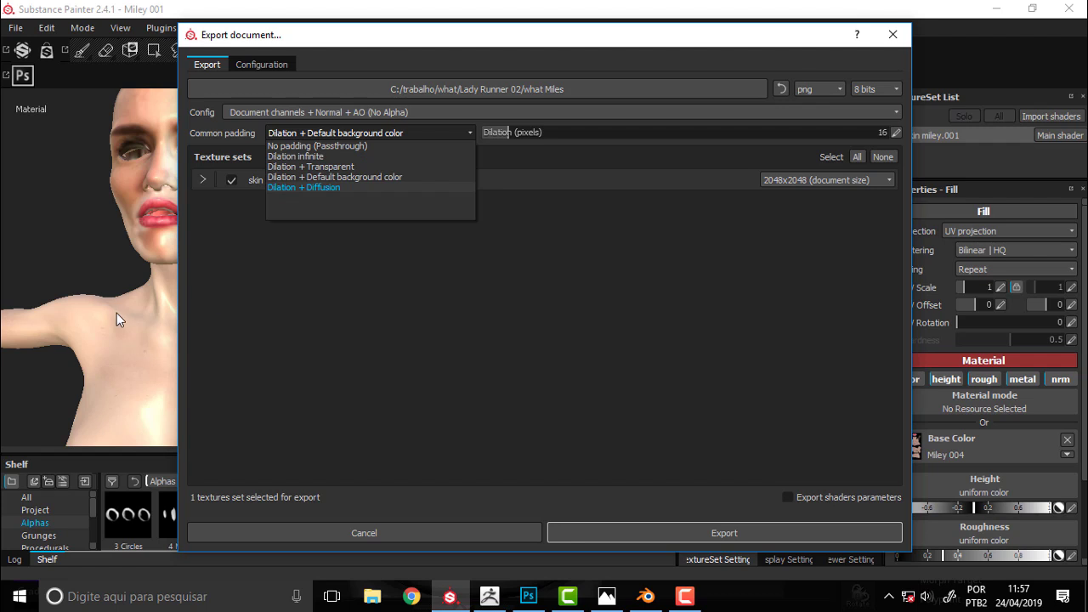
pyautogui.click(622, 308)
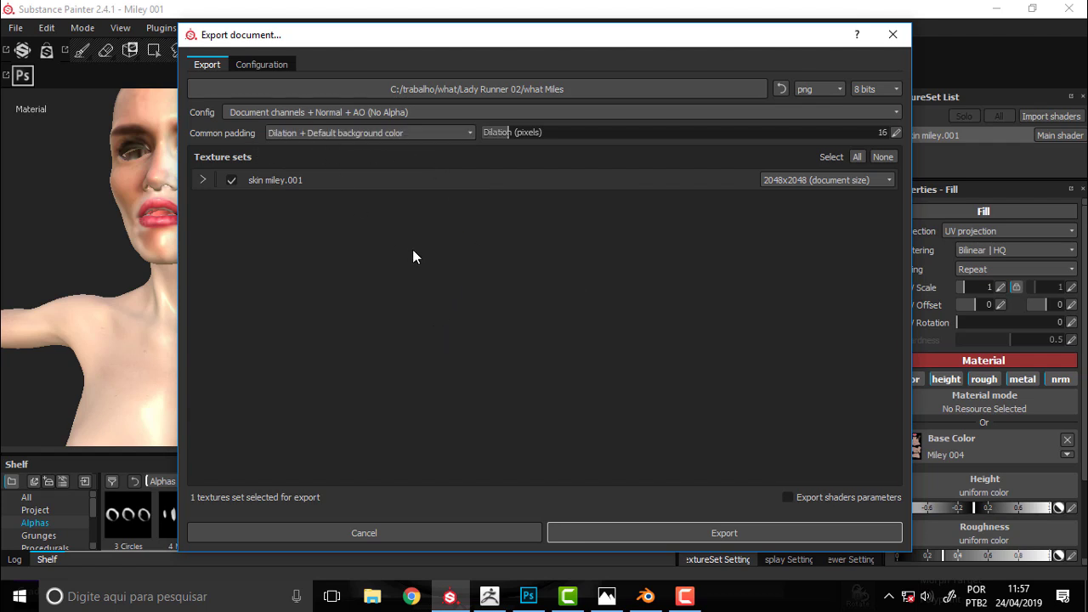
pyautogui.click(705, 533)
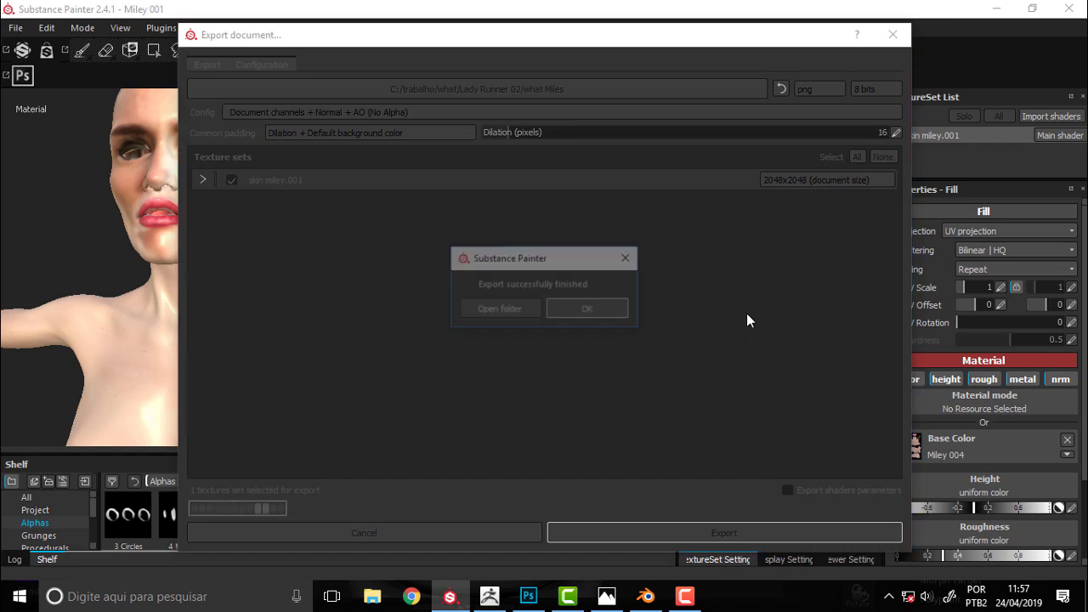
# - Open the what Miles export folder and scroll to the skin miley.001 PNG maps like Base Color and Normal
pyautogui.click(504, 310)
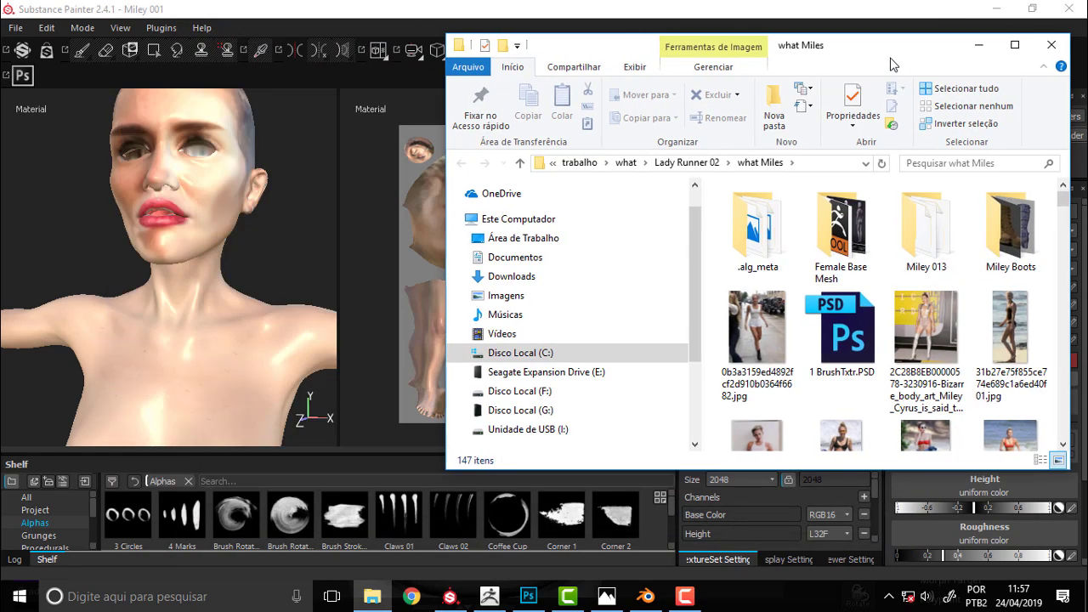
pyautogui.moveTo(893, 64); pyautogui.dragTo(805, 81)
pyautogui.scroll(-5, 889, 259)
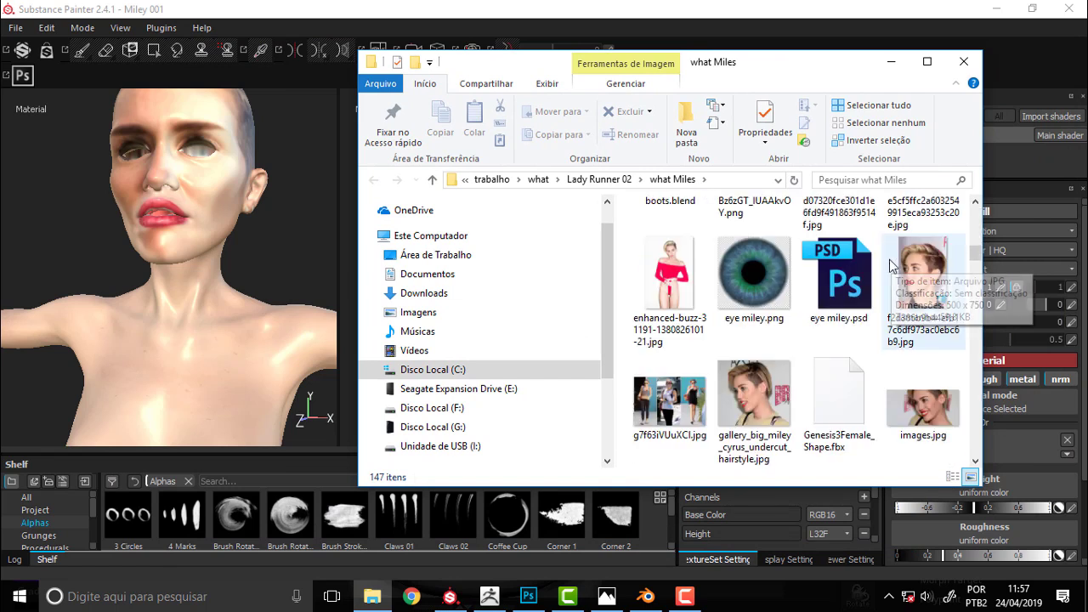
pyautogui.scroll(-5, 889, 259)
pyautogui.scroll(-5, 876, 284)
pyautogui.scroll(-3, 875, 285)
pyautogui.scroll(5, 876, 285)
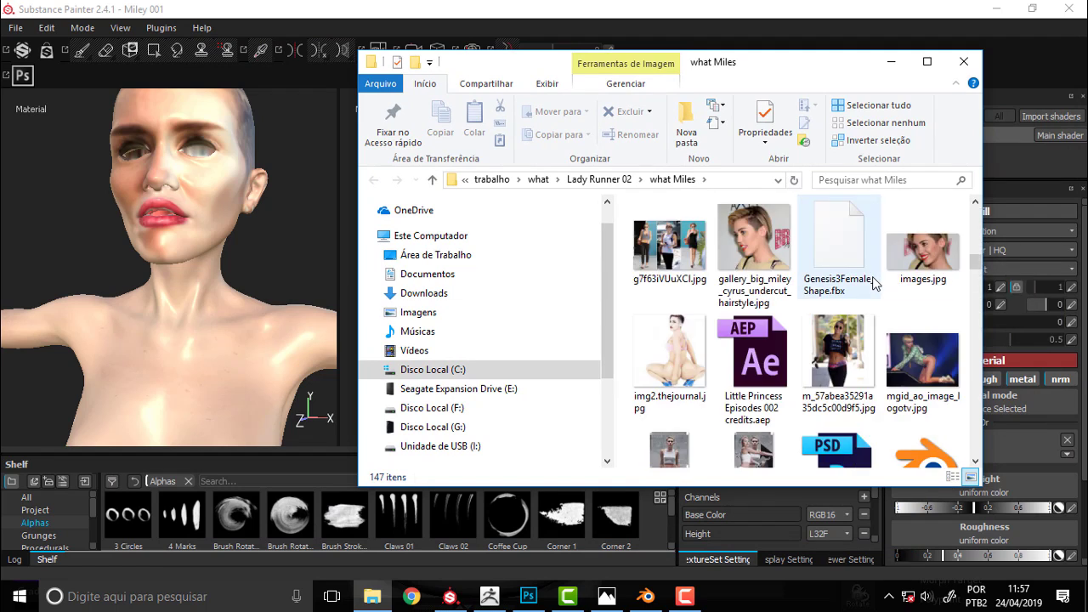
pyautogui.scroll(-5, 878, 284)
pyautogui.scroll(-3, 880, 283)
pyautogui.scroll(1, 881, 283)
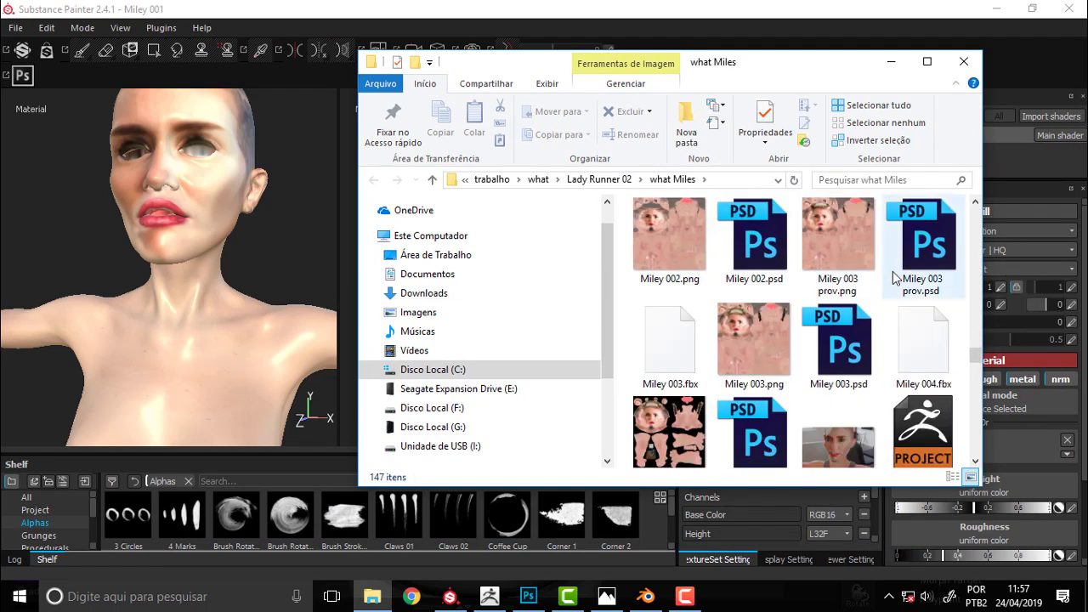
pyautogui.scroll(-3, 882, 283)
pyautogui.scroll(-3, 885, 283)
pyautogui.scroll(-3, 889, 283)
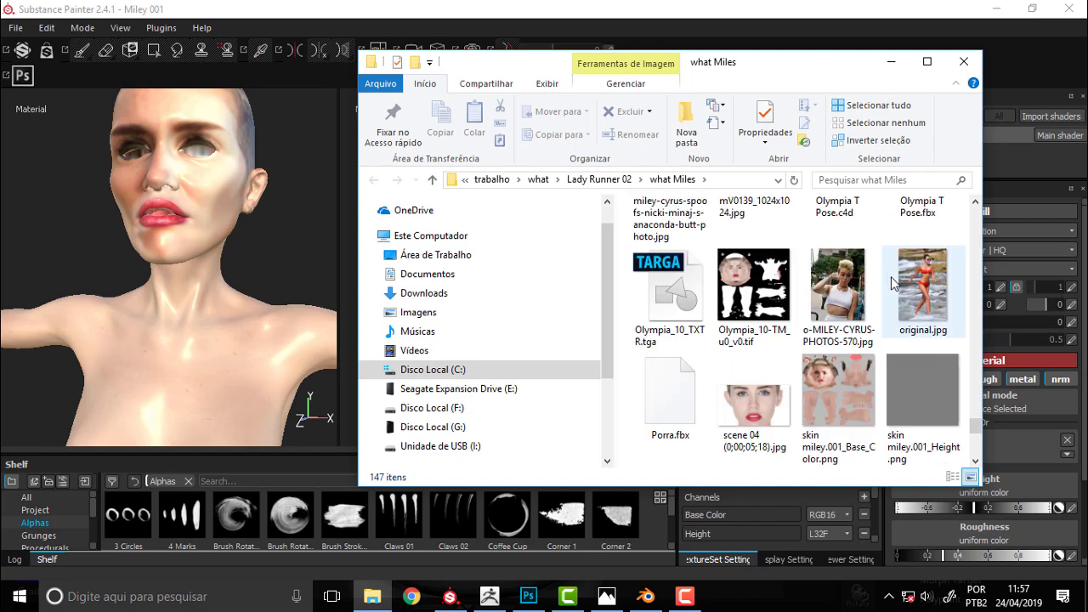
pyautogui.scroll(-2, 830, 384)
pyautogui.scroll(1, 821, 335)
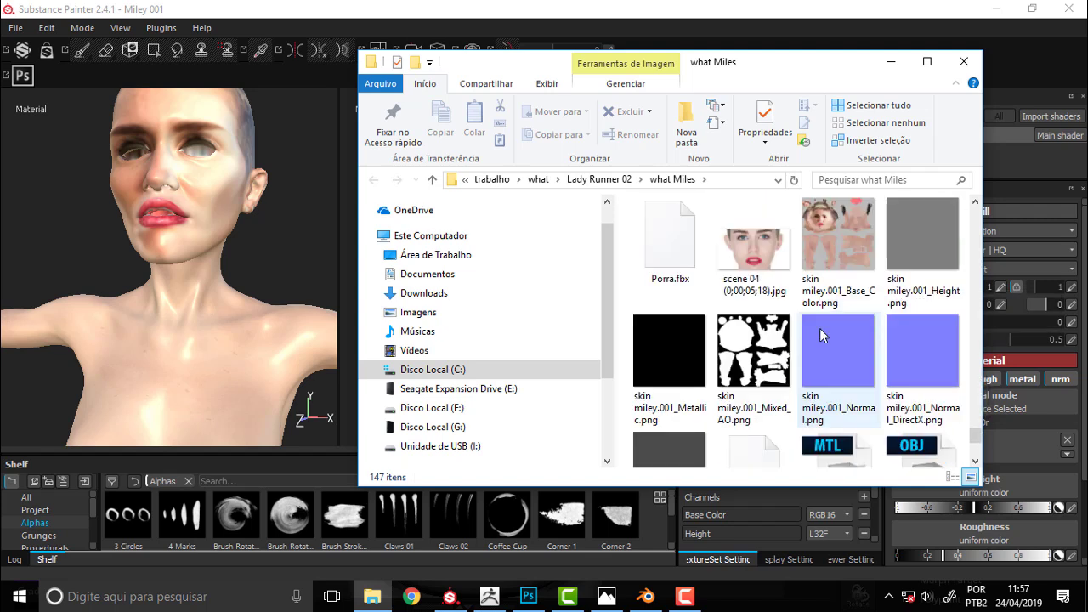
pyautogui.doubleClick(813, 237)
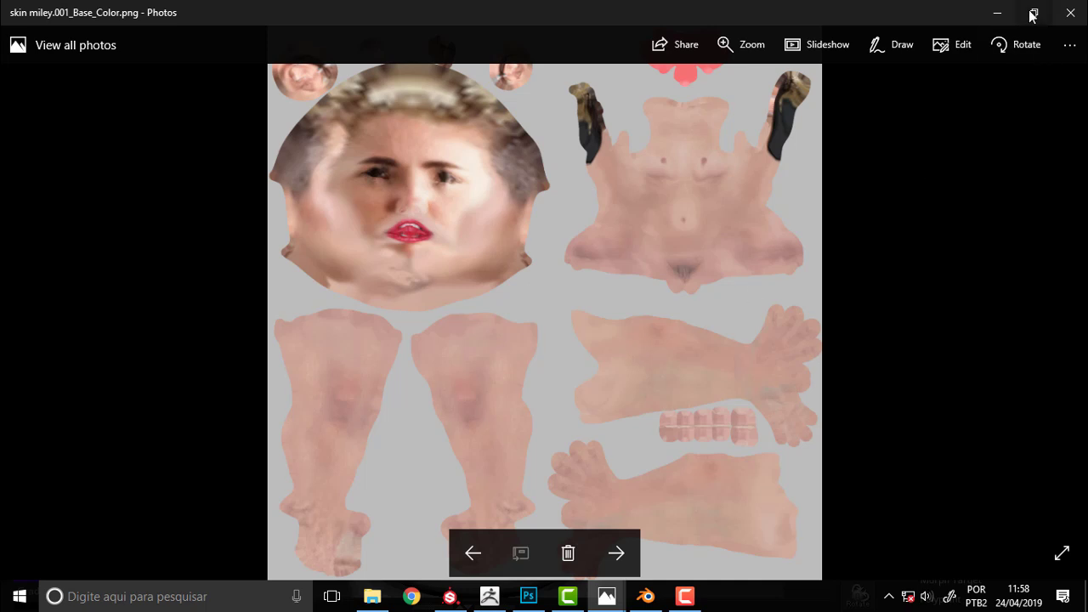
pyautogui.click(1070, 13)
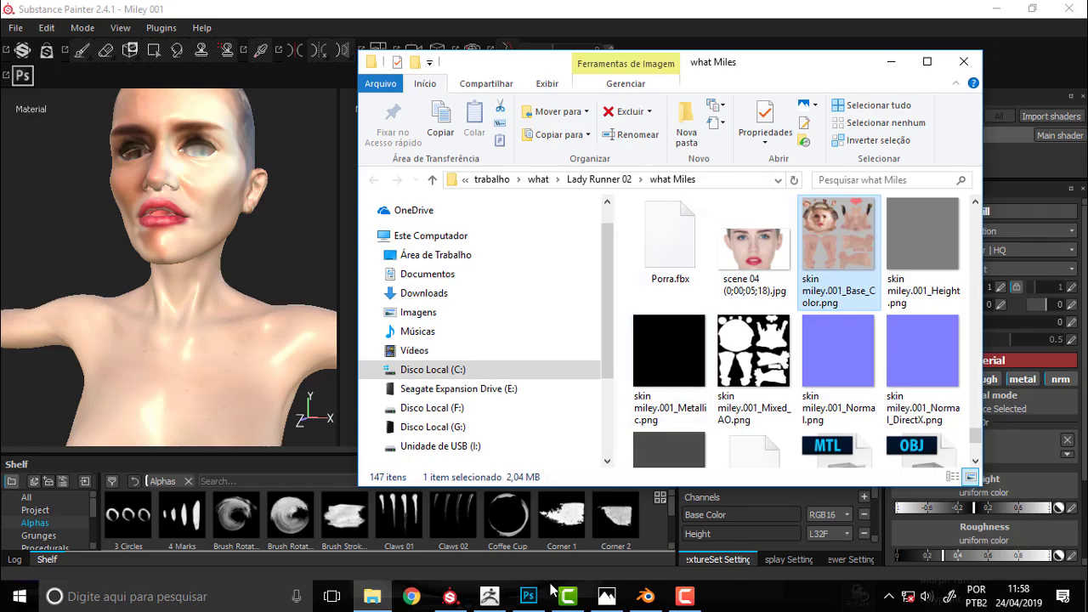
# - In ZBrush, move the face reference down, enlarge it over the head, then minimize ZBrush
pyautogui.click(491, 600)
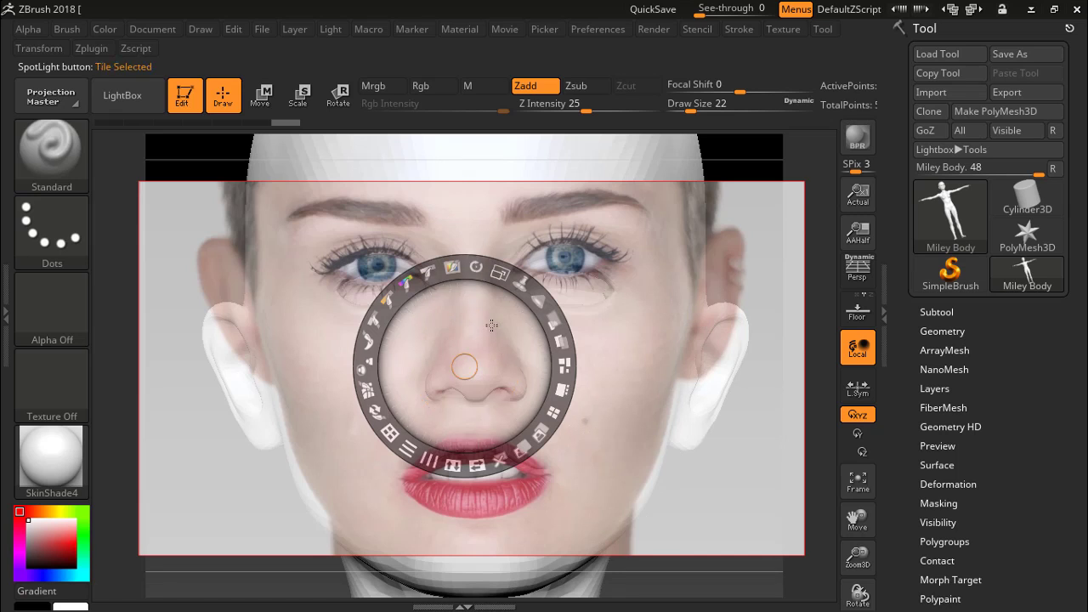
pyautogui.moveTo(497, 322); pyautogui.dragTo(499, 341)
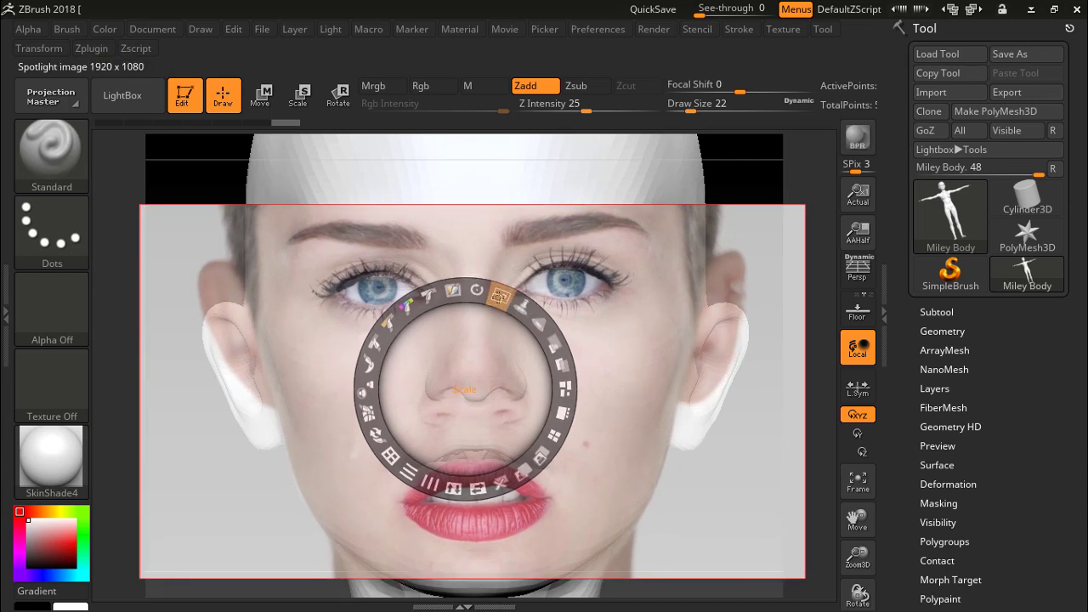
pyautogui.moveTo(500, 296); pyautogui.dragTo(488, 347)
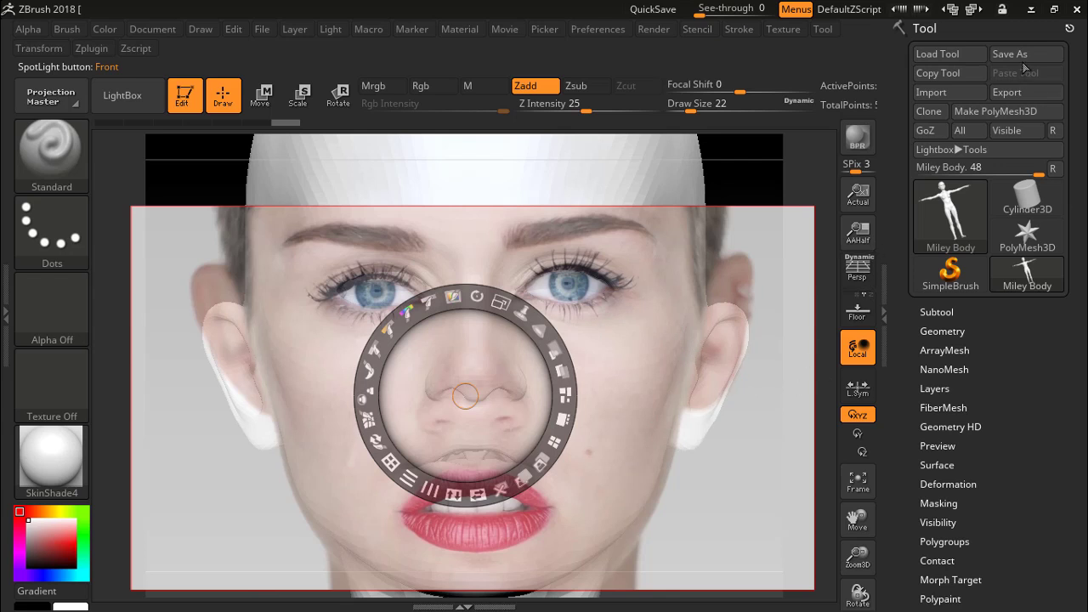
pyautogui.click(1031, 10)
# - Minimize Substance Painter, Blender and Camtasia, leaving only the what Miles folder on the desktop
pyautogui.click(999, 10)
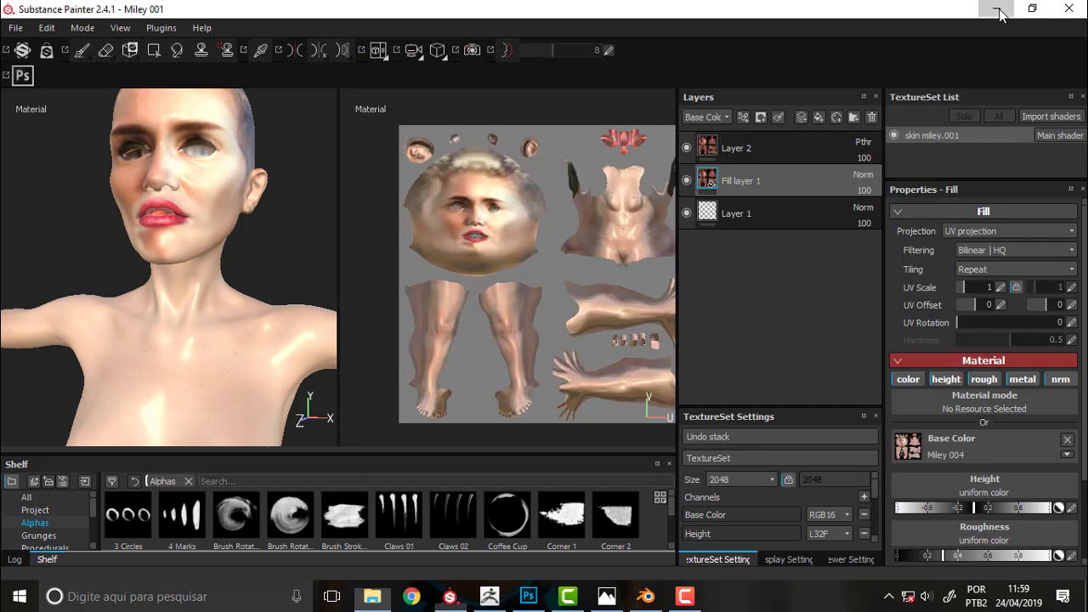
pyautogui.click(999, 10)
pyautogui.click(996, 11)
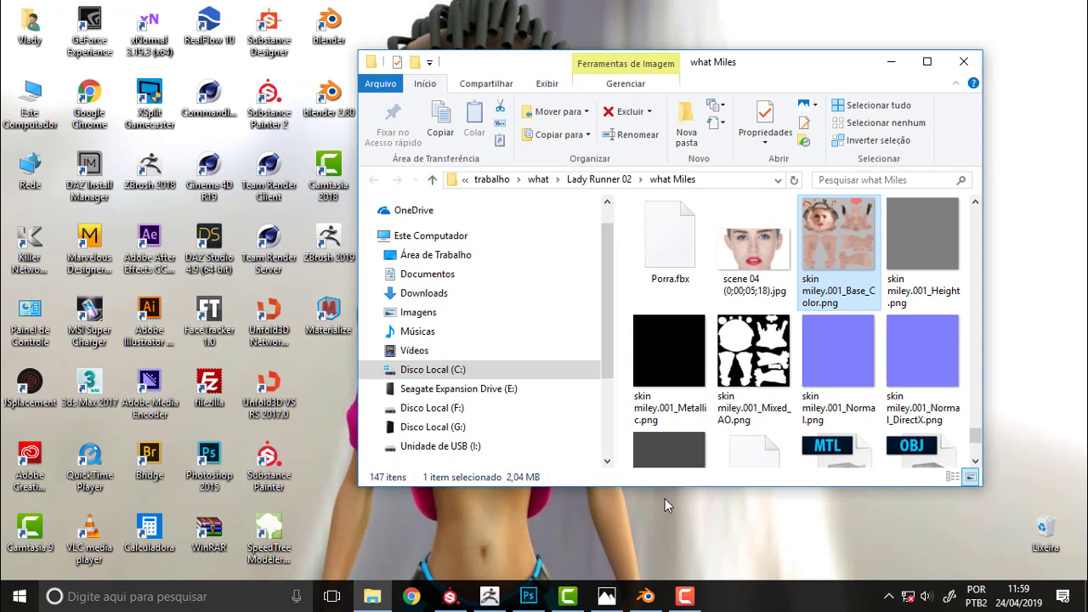
pyautogui.click(568, 596)
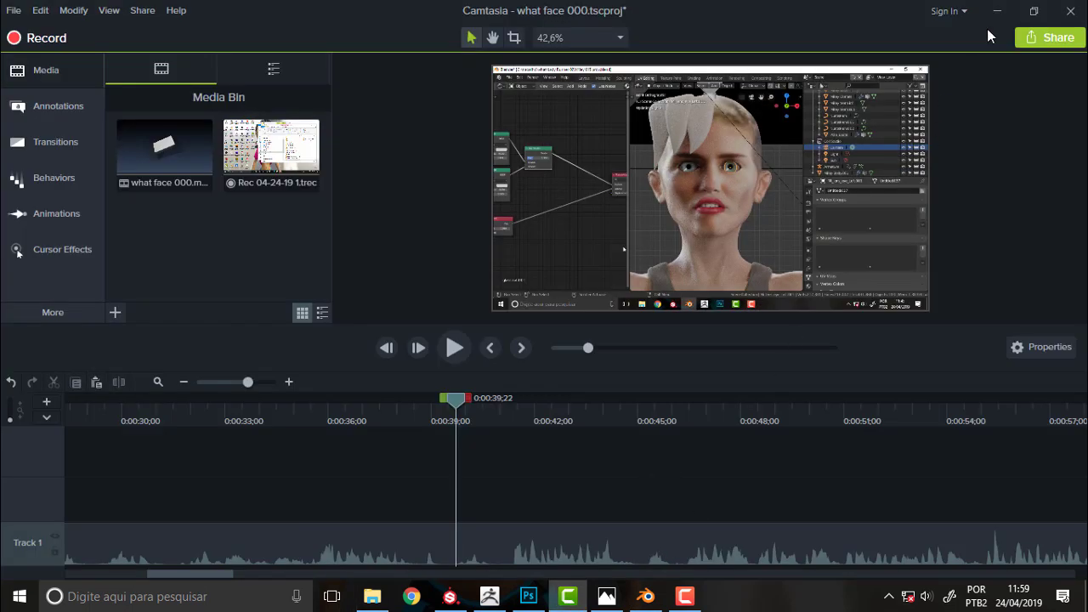
pyautogui.click(997, 13)
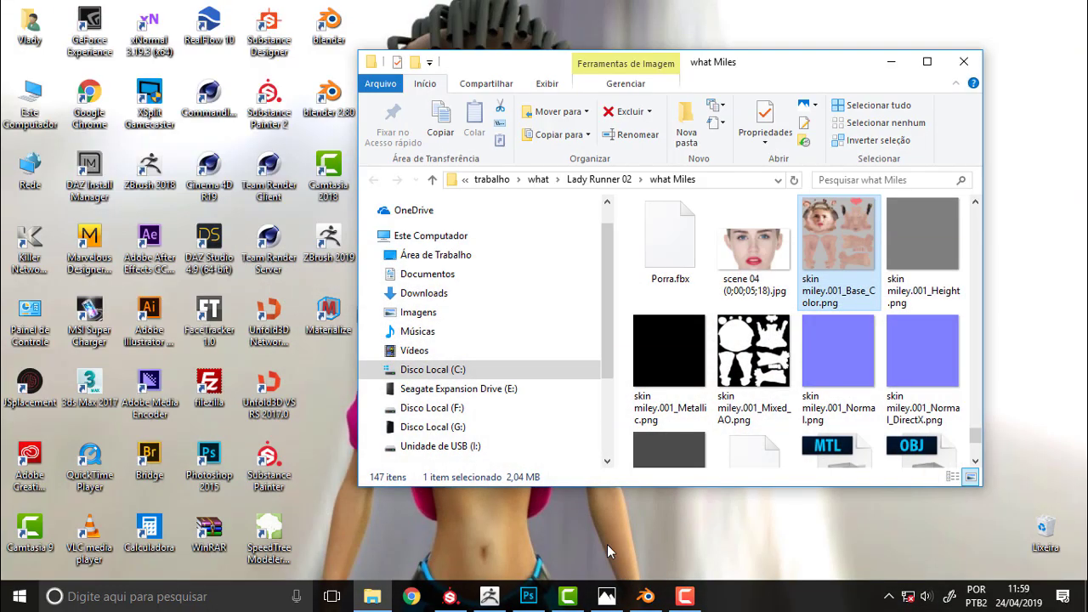